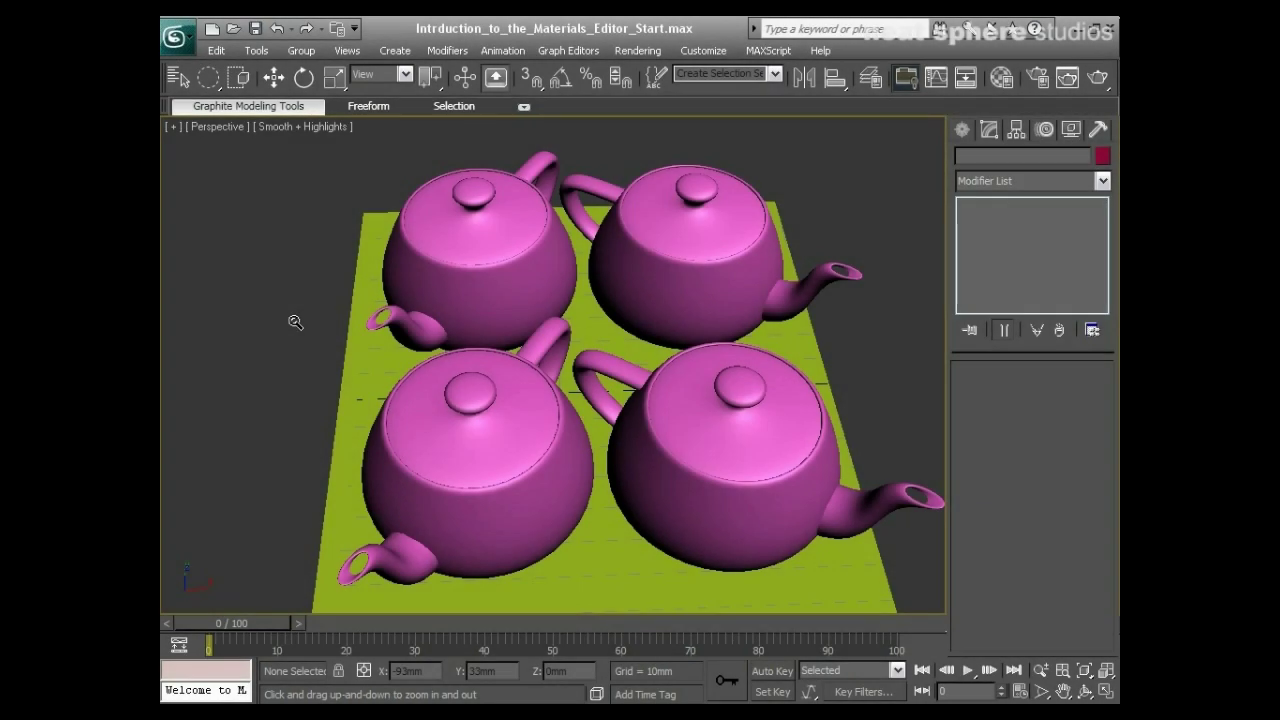
Step: Exit the Zoom tool in the Perspective viewport to return to object selection
right_click(296, 322)
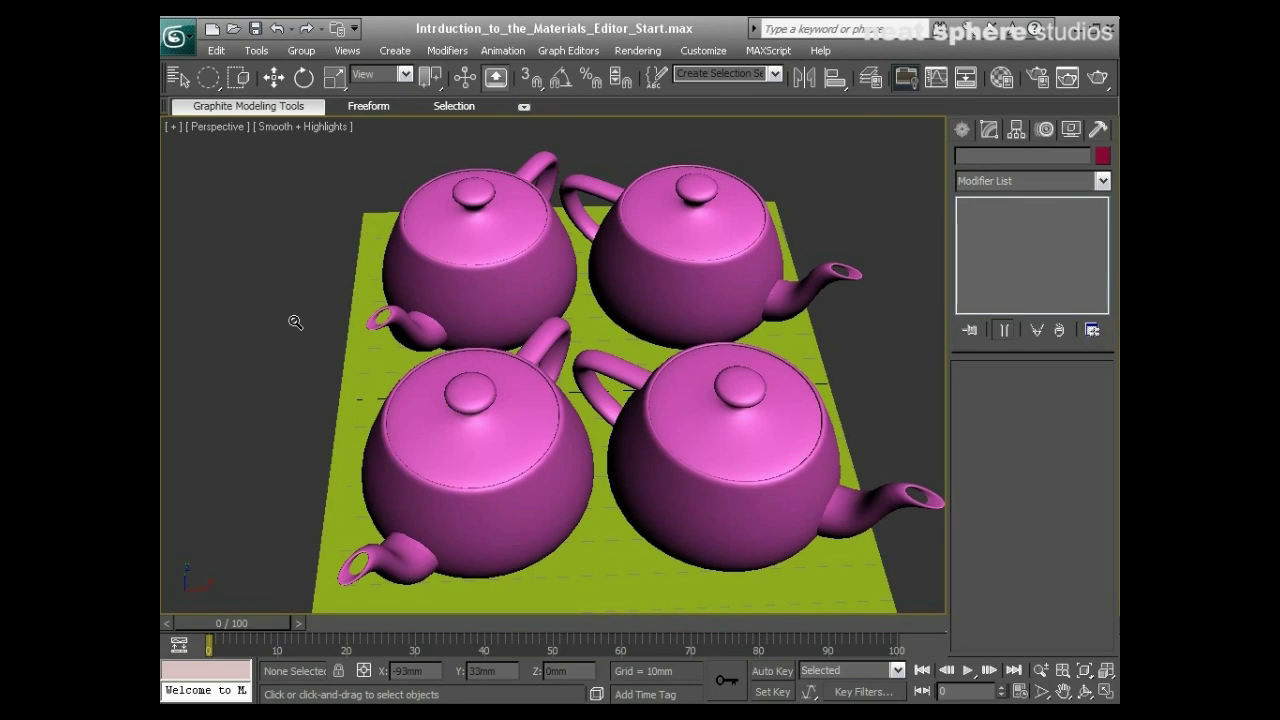
Step: Switch to the image viewer, raise its window, and advance from the meatball render to the bathroom interior
key("alt+Tab")
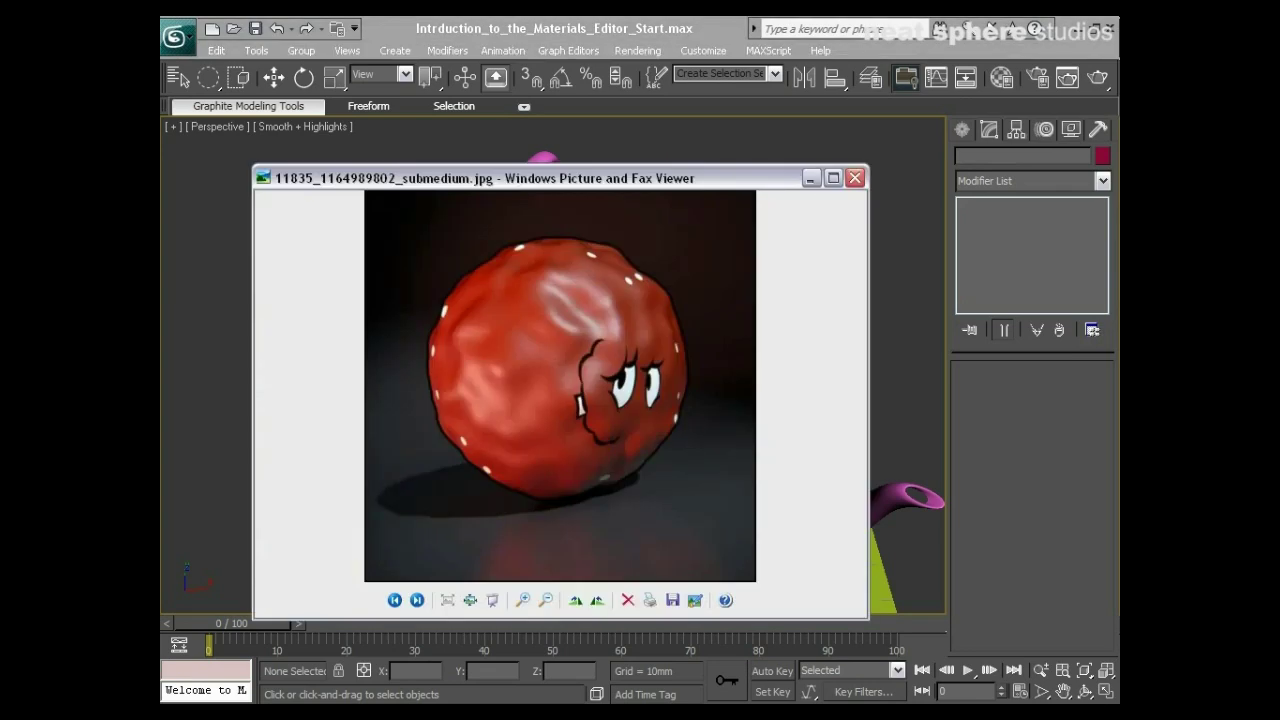
left_click_drag(771, 184, 777, 138)
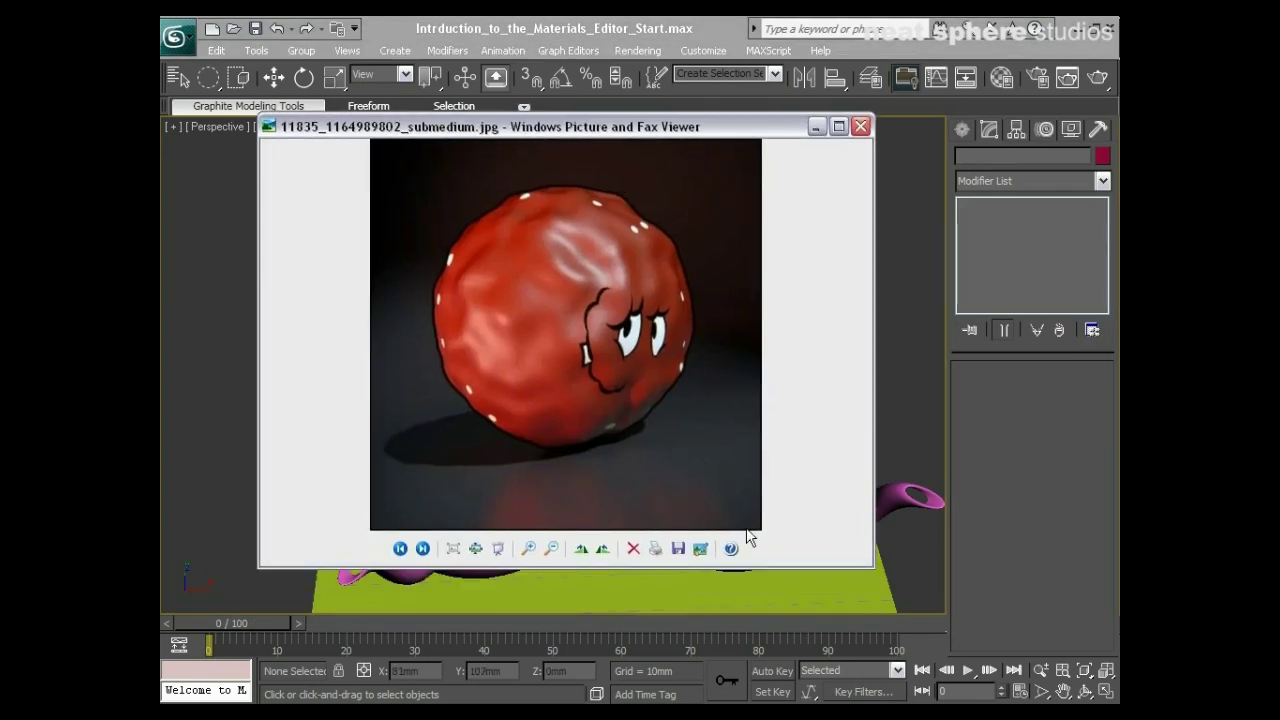
left_click(423, 549)
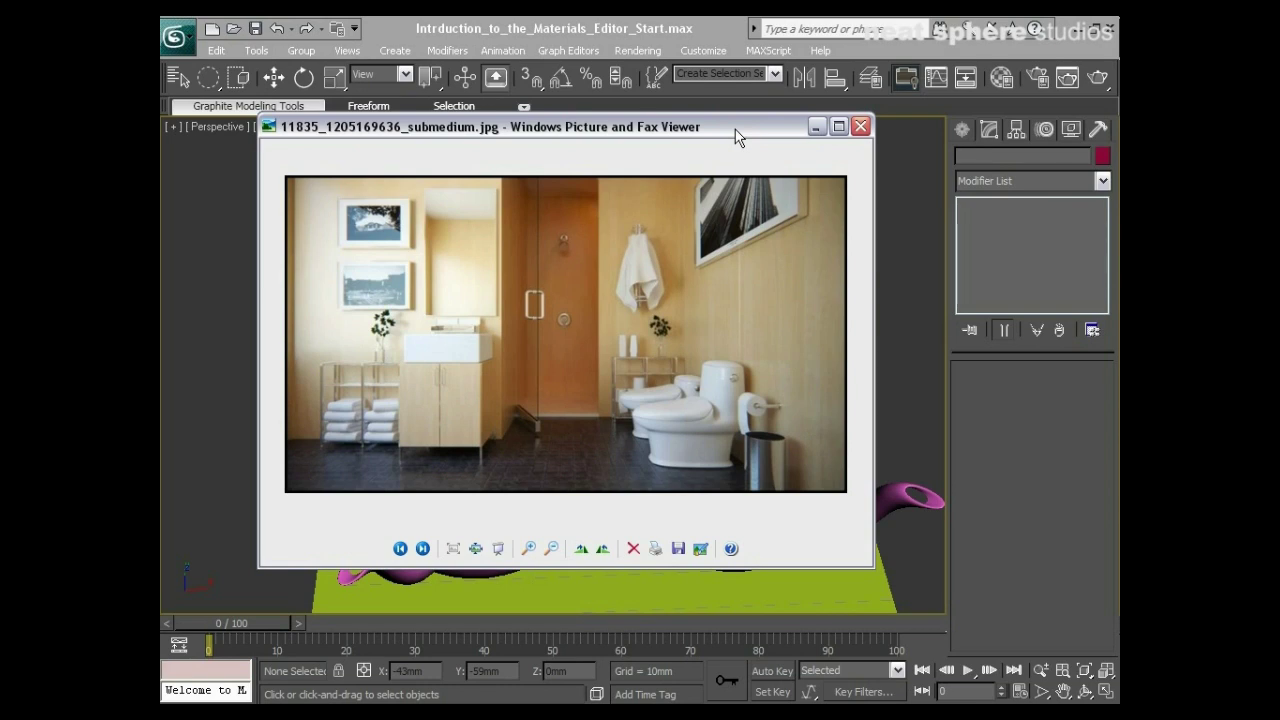
Step: Close Windows Picture and Fax Viewer to reveal the four-teapot scene
left_click(860, 126)
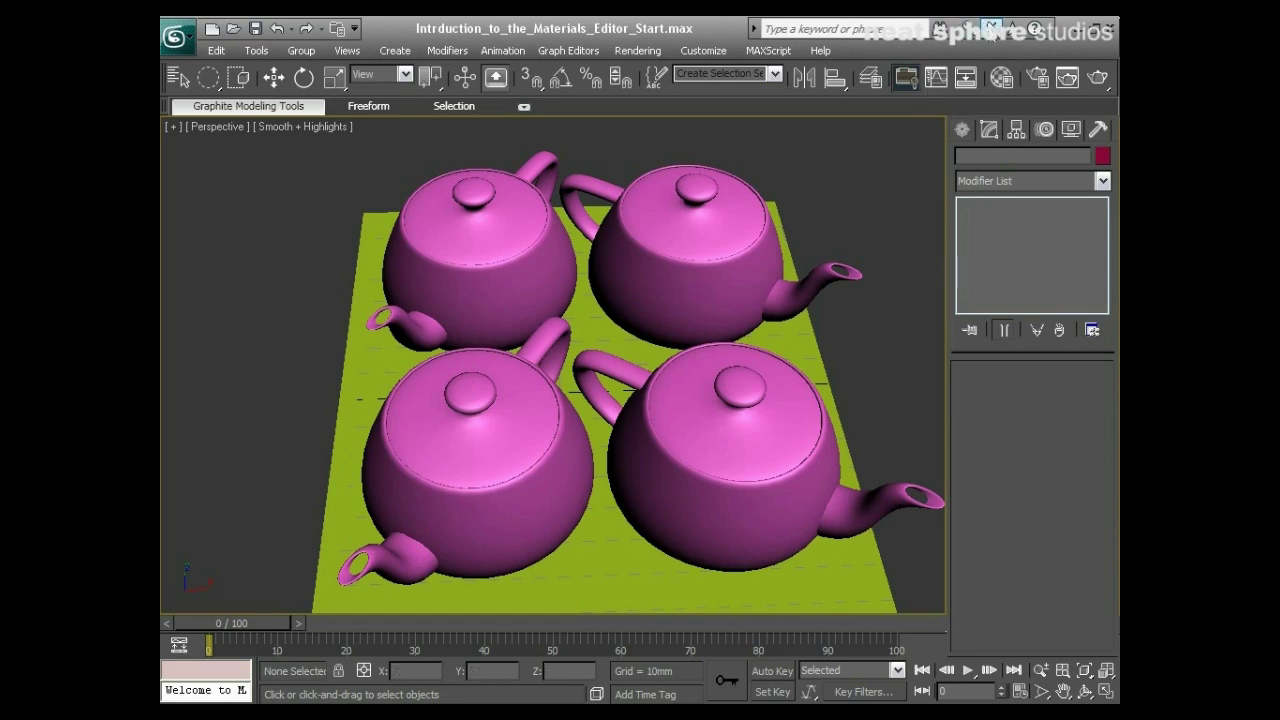
Step: Open Render Setup, collapse Common Parameters, and expand Assign Renderer showing Default Scanline Renderer everywhere
left_click(1038, 79)
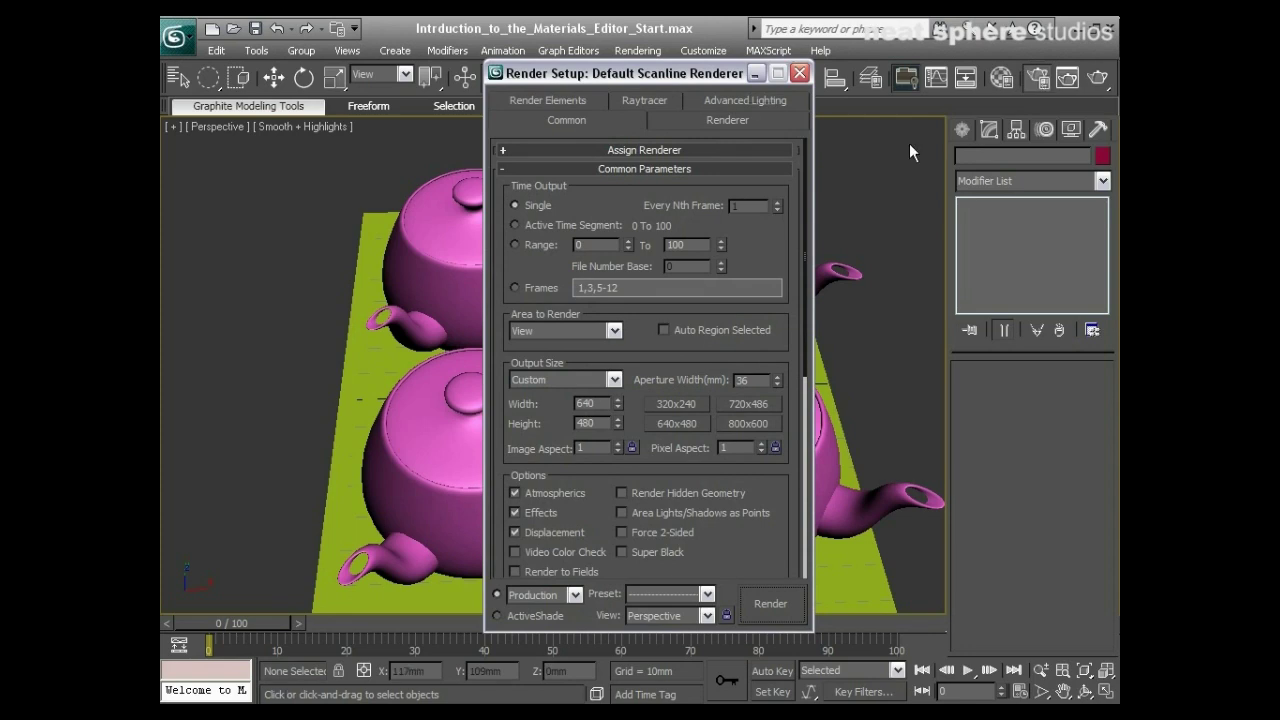
left_click(675, 170)
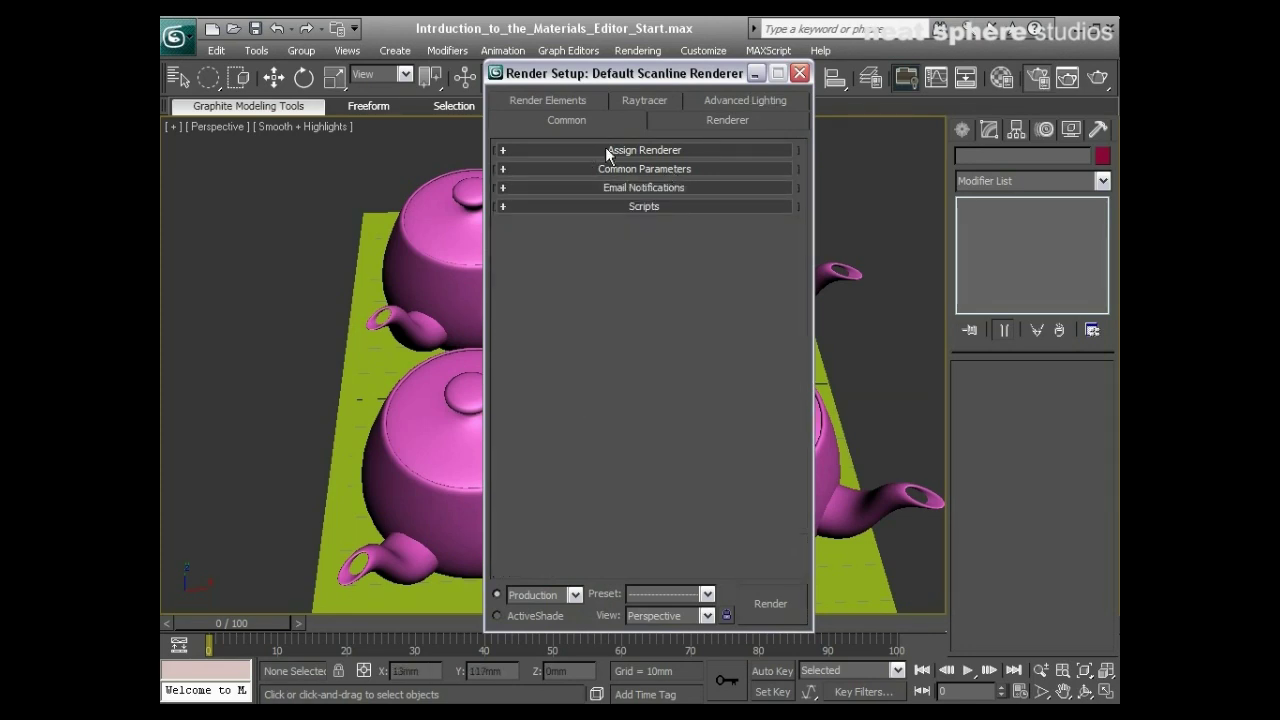
left_click_drag(619, 149, 577, 142)
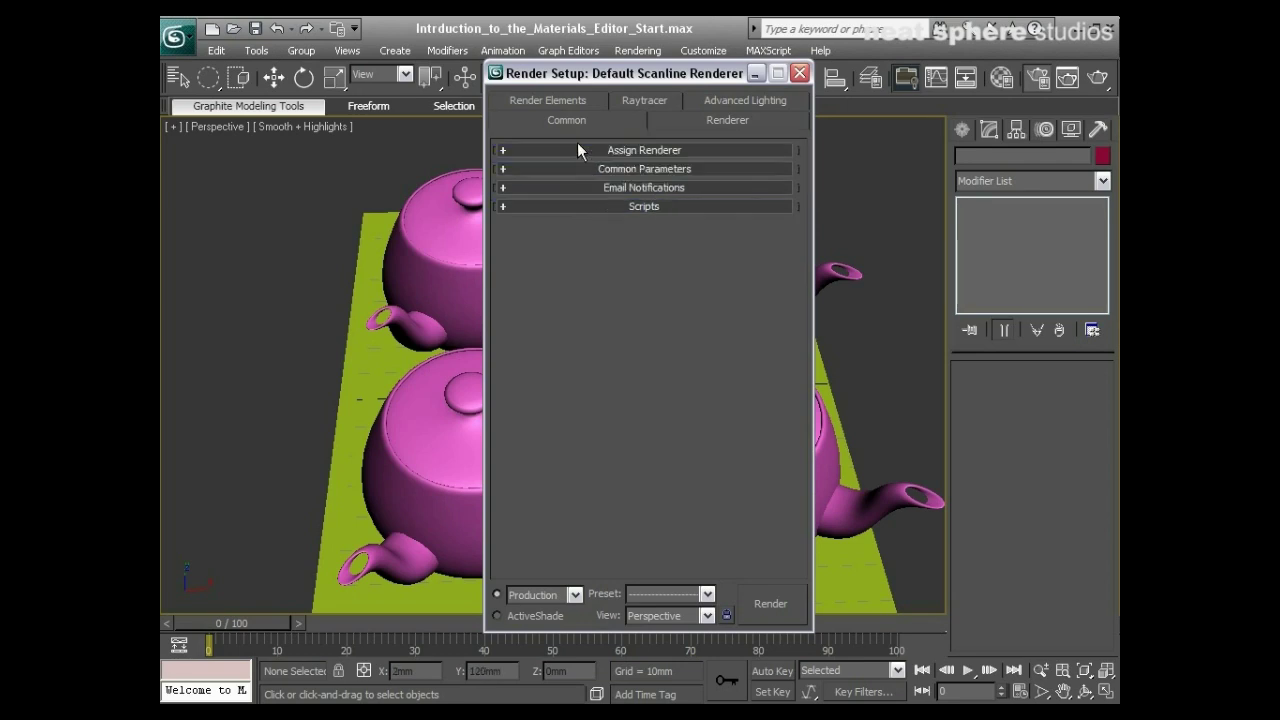
left_click(502, 151)
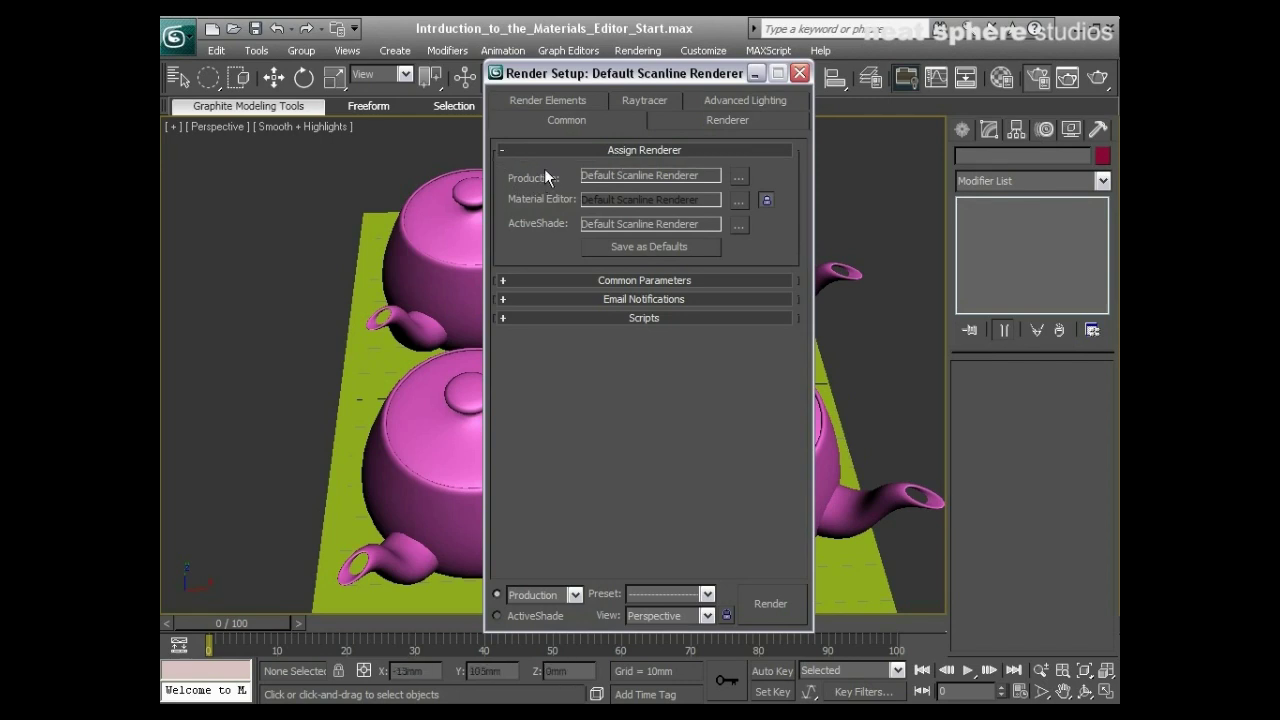
Step: Assign mental ray Renderer as the Production renderer, then collapse the Assign Renderer rollout
left_click(745, 177)
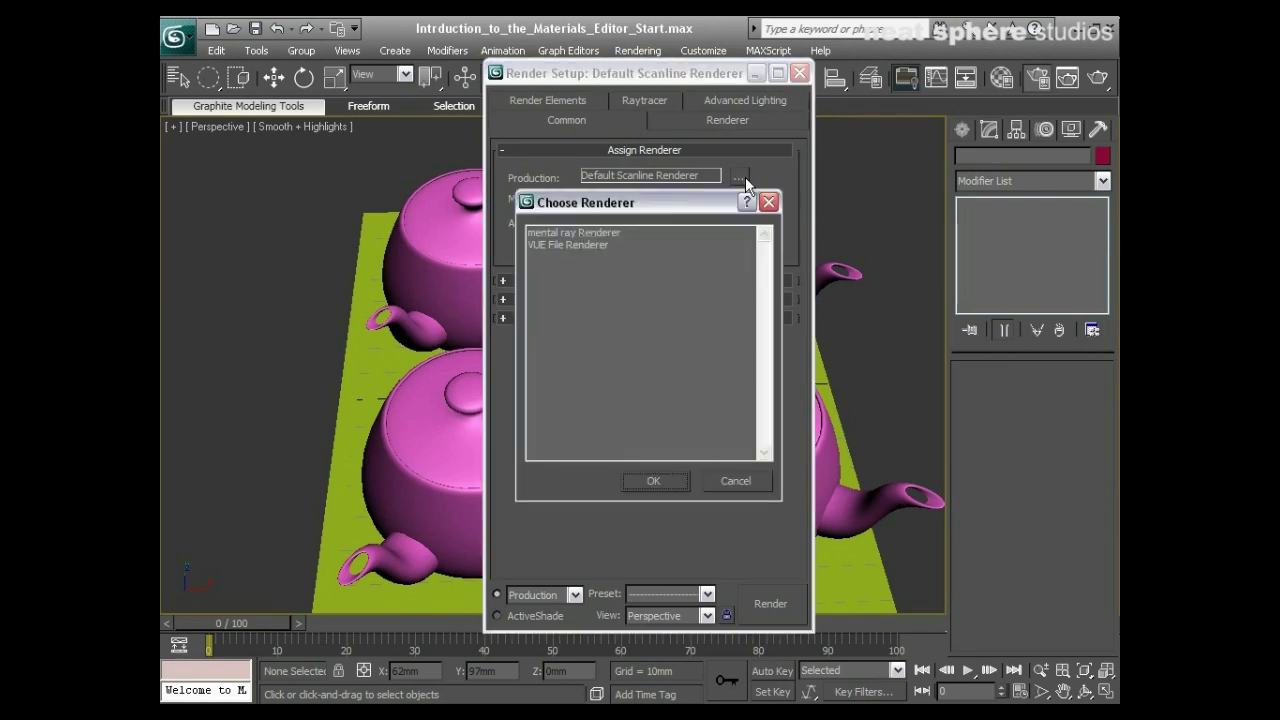
left_click(559, 234)
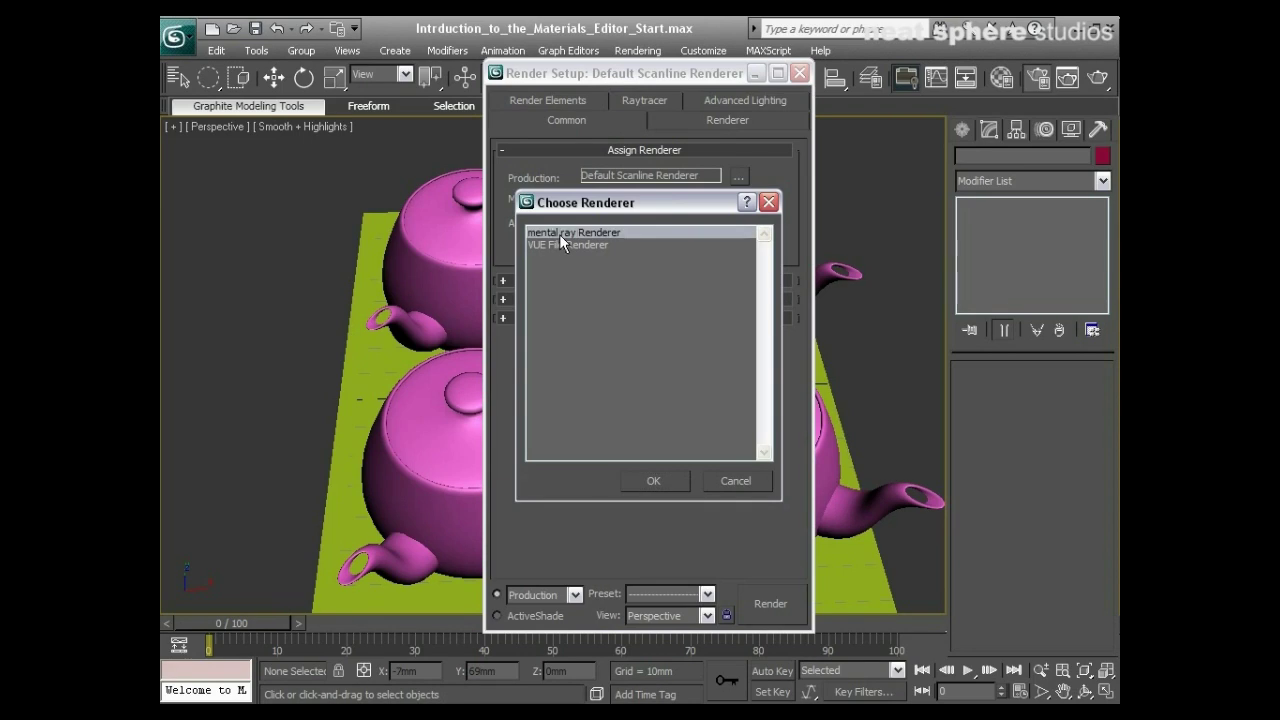
left_click(653, 483)
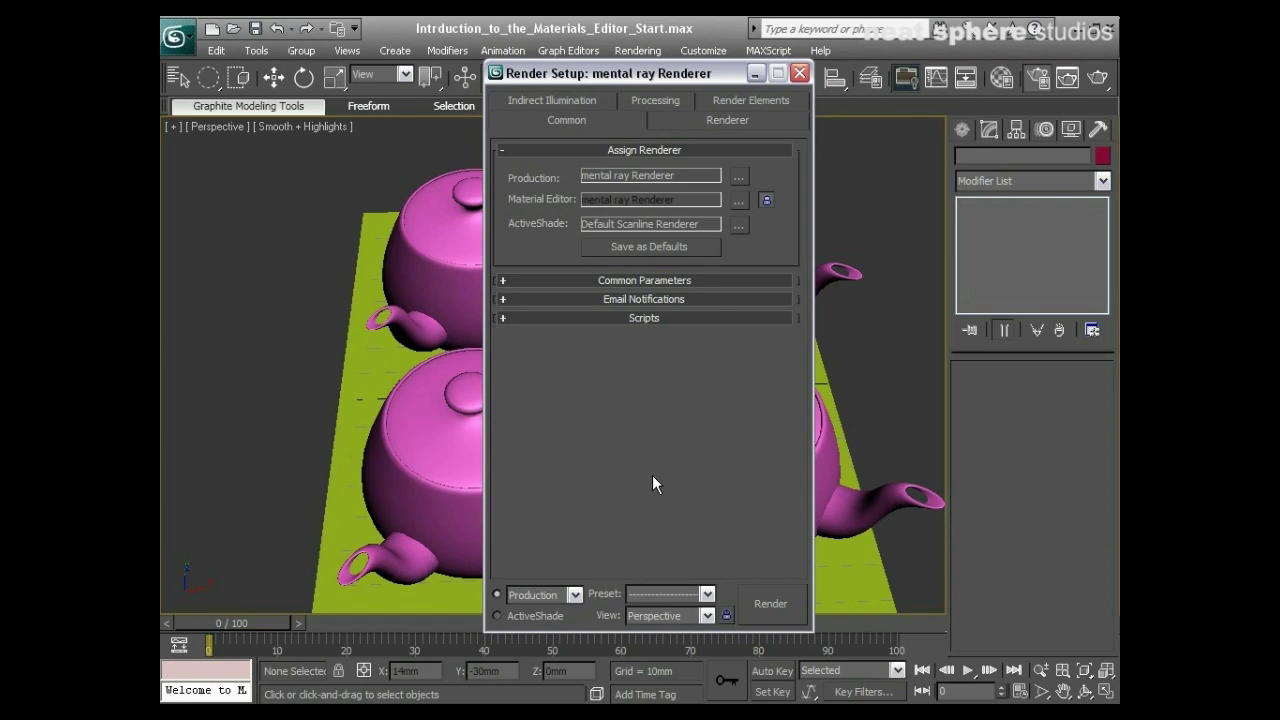
left_click(590, 155)
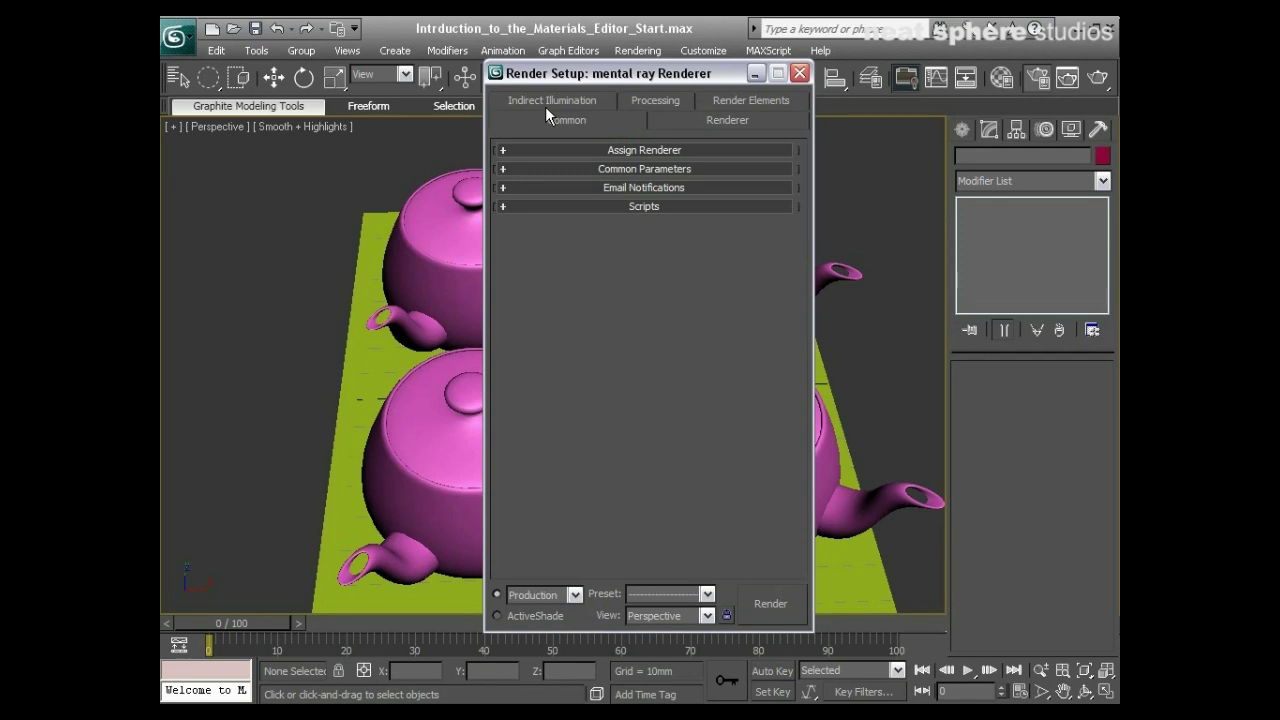
Step: Close Render Setup and open the Material Editor showing the 01 - Default slot
left_click(799, 74)
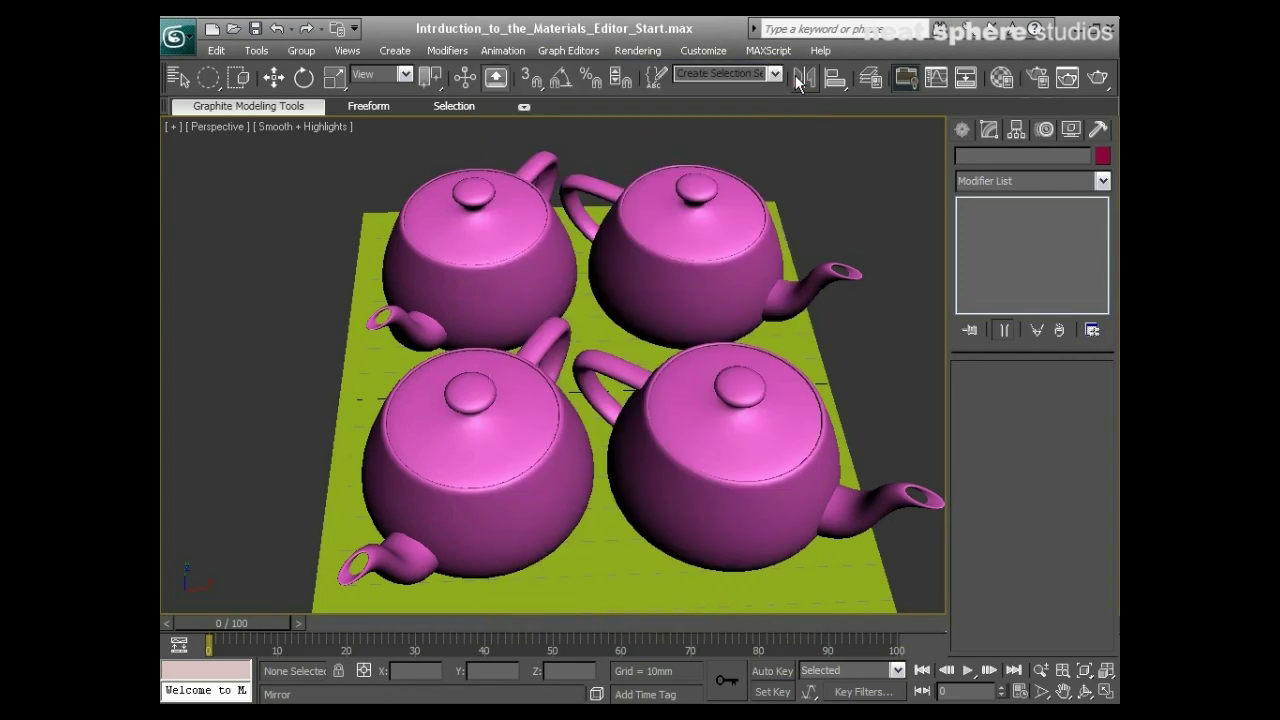
left_click(1000, 87)
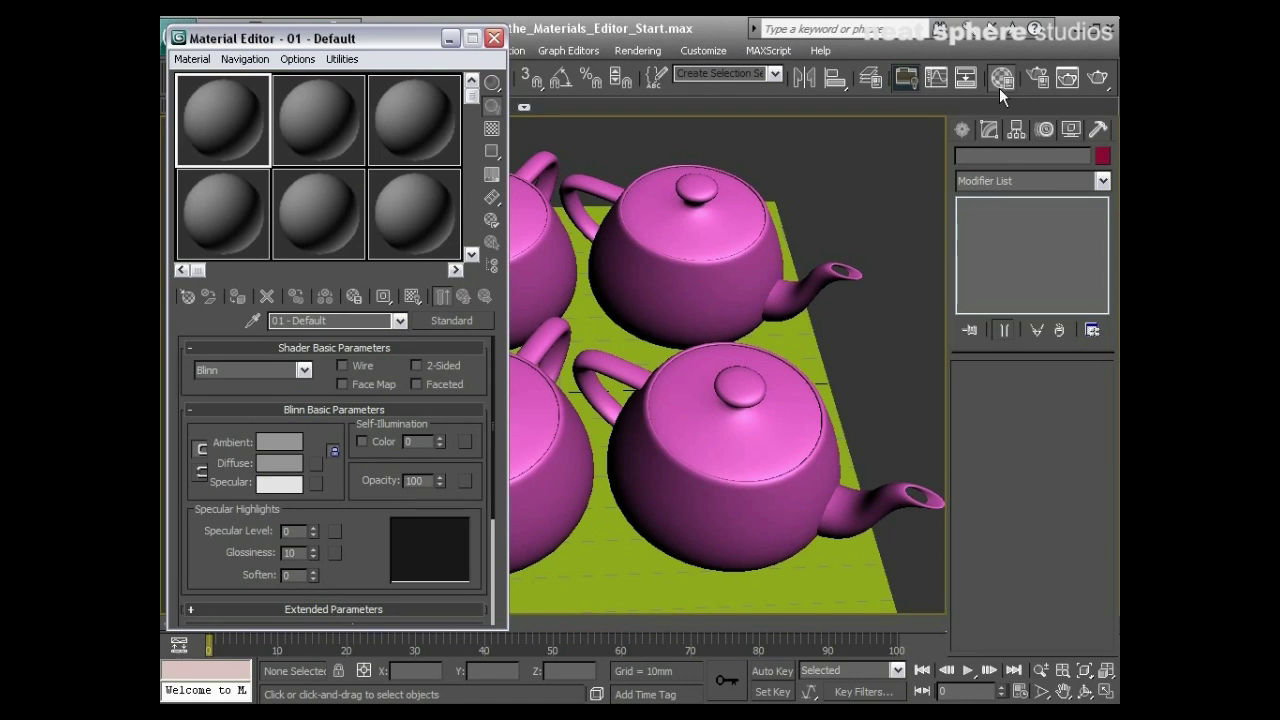
Step: Open the Material/Map Browser from the Standard button and enlarge it to list every material type
left_click(441, 324)
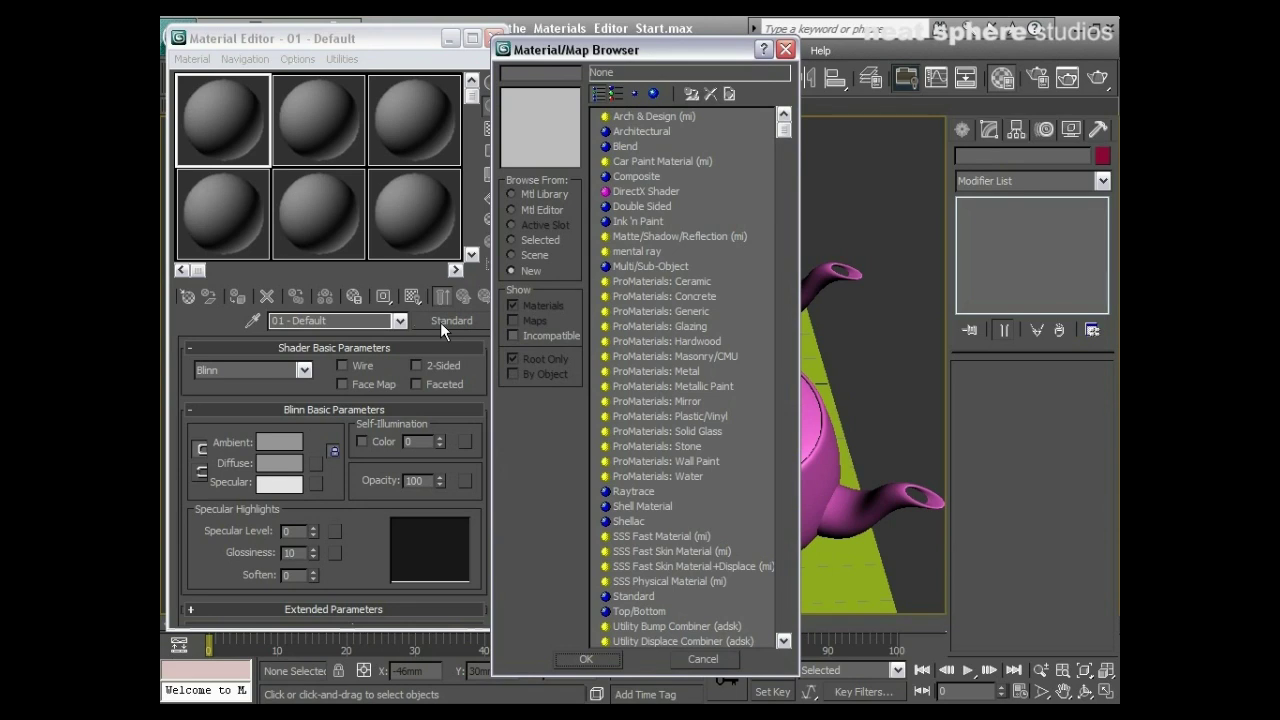
left_click_drag(694, 48, 717, 30)
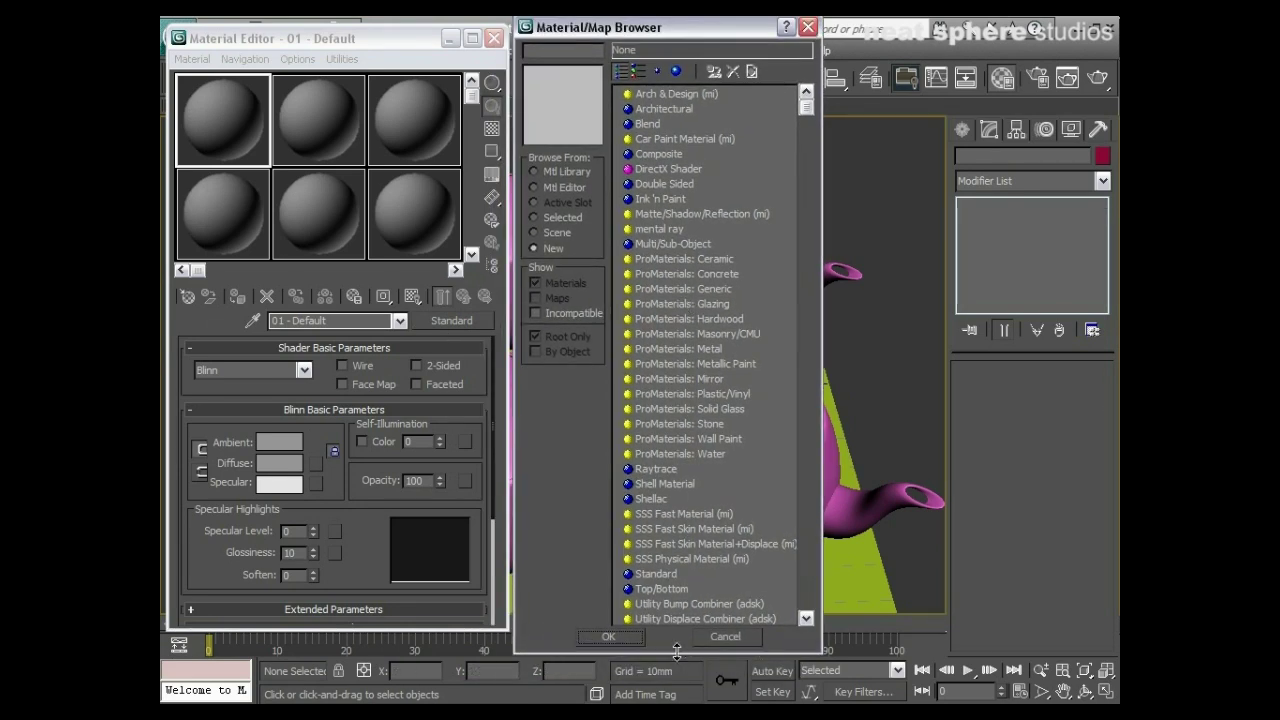
left_click_drag(677, 651, 677, 703)
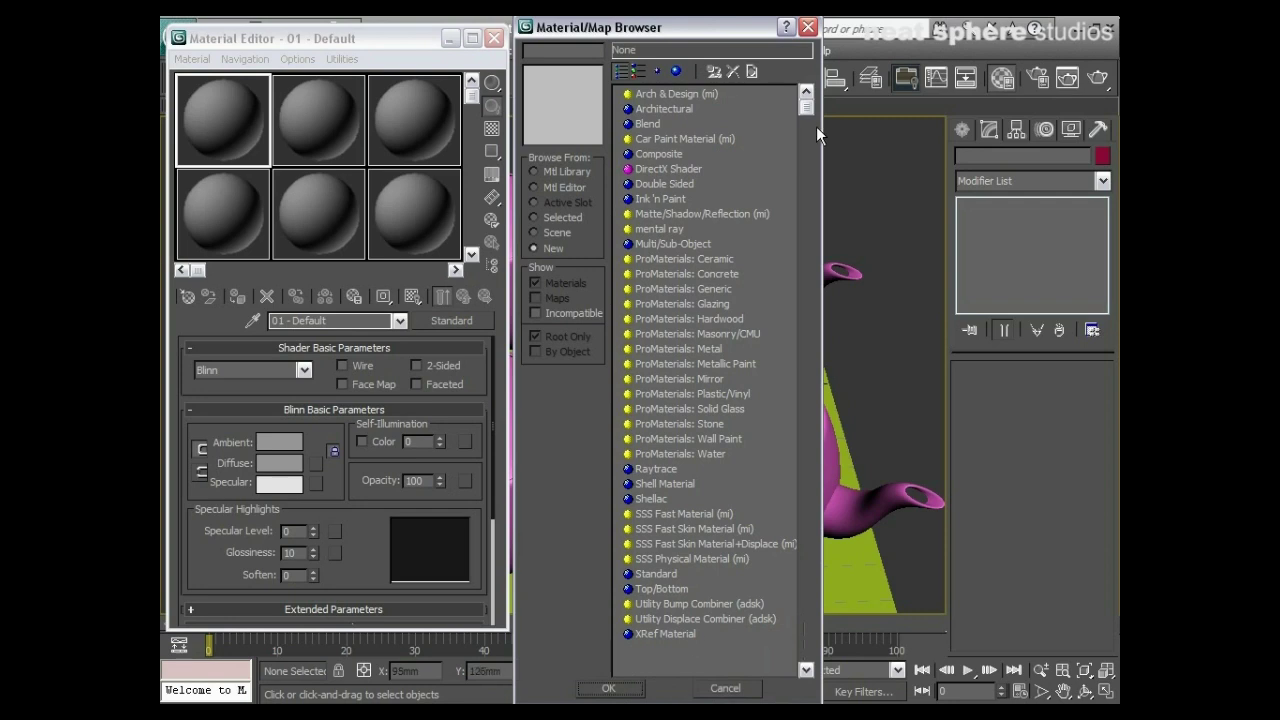
mouse_move(805, 107)
left_mouse_down()
mouse_move(806, 120)
mouse_move(806, 100)
left_mouse_up()
left_click_drag(681, 33, 455, 56)
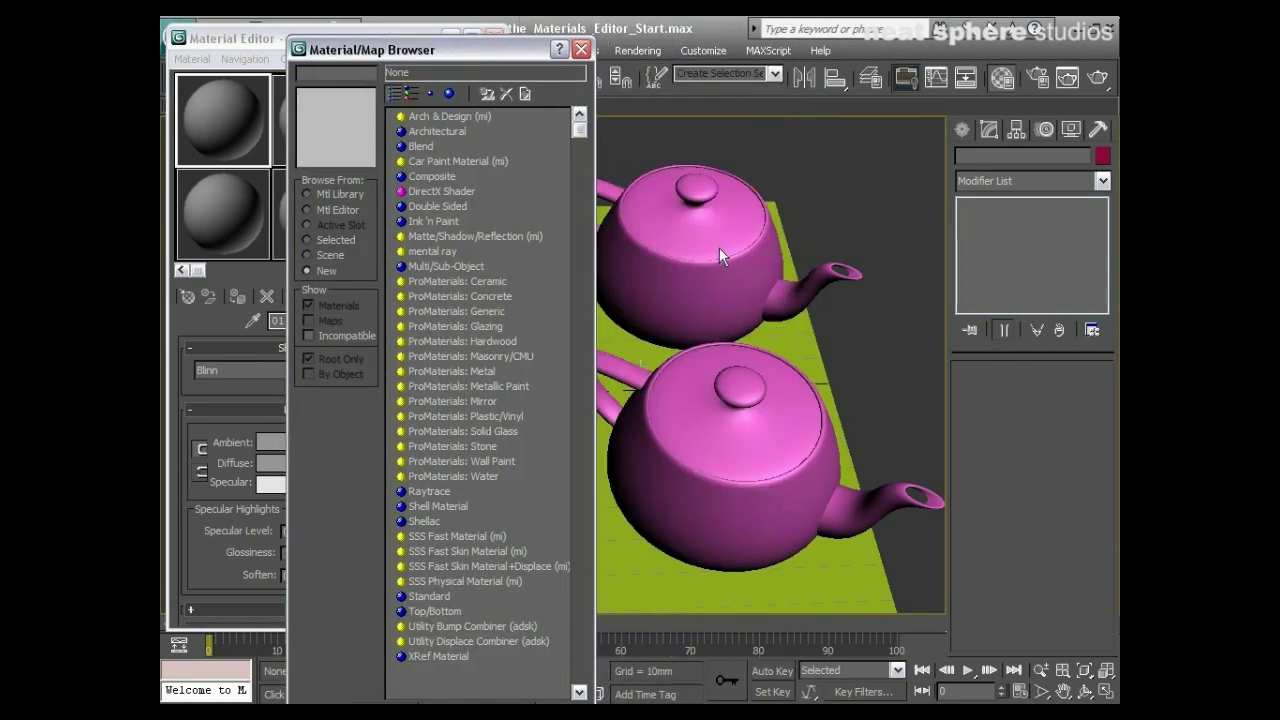
Step: Move the browser aside, then change slot 01 - Default to a mental ray material
left_click_drag(478, 58, 714, 41)
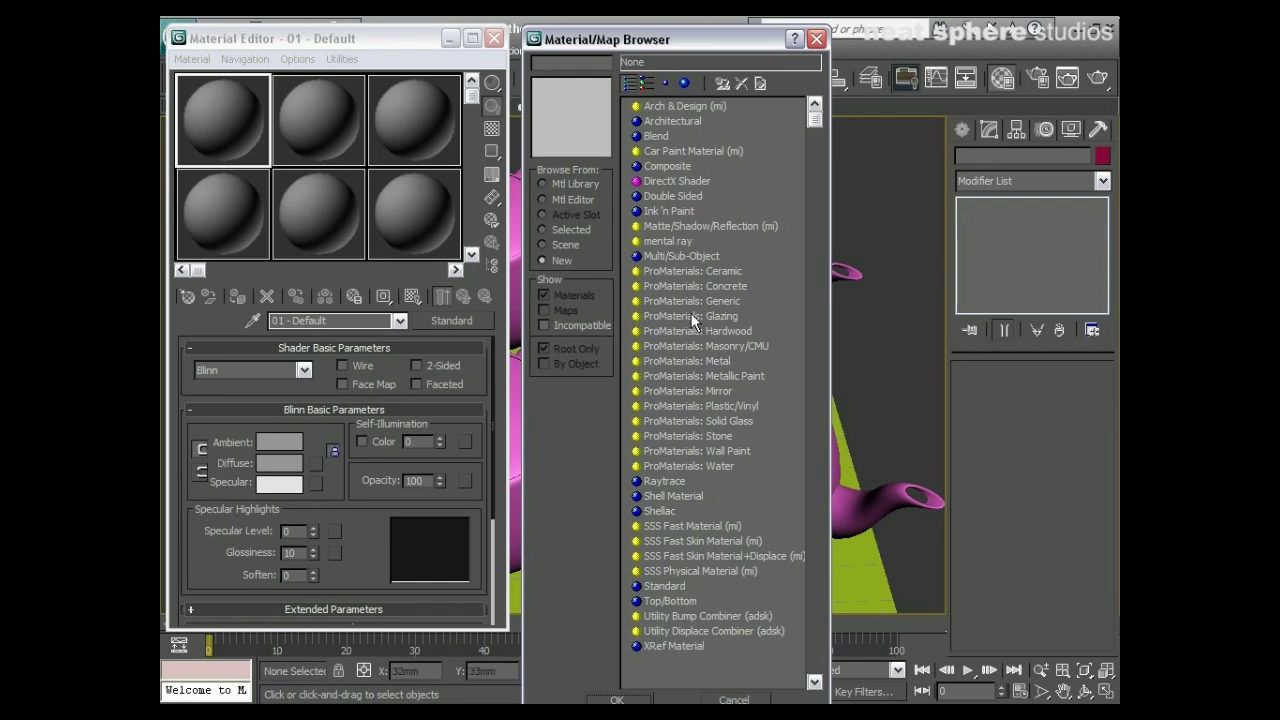
left_click(652, 242)
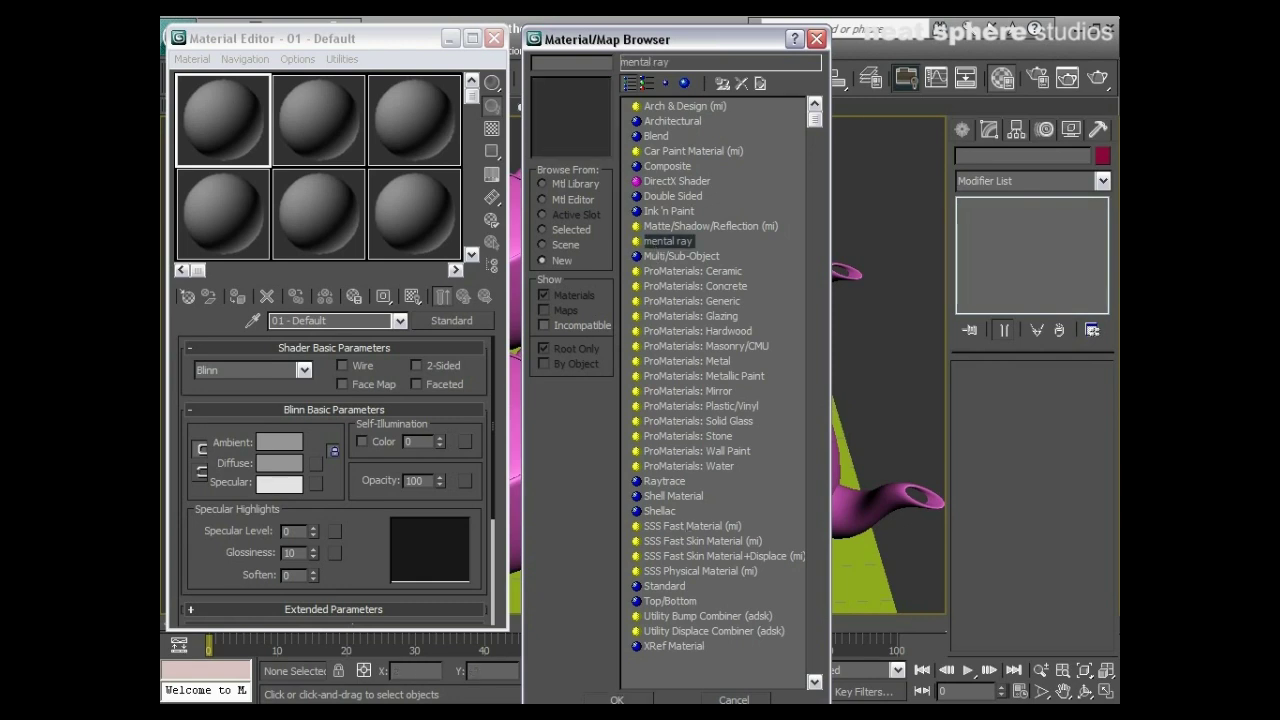
left_click(630, 699)
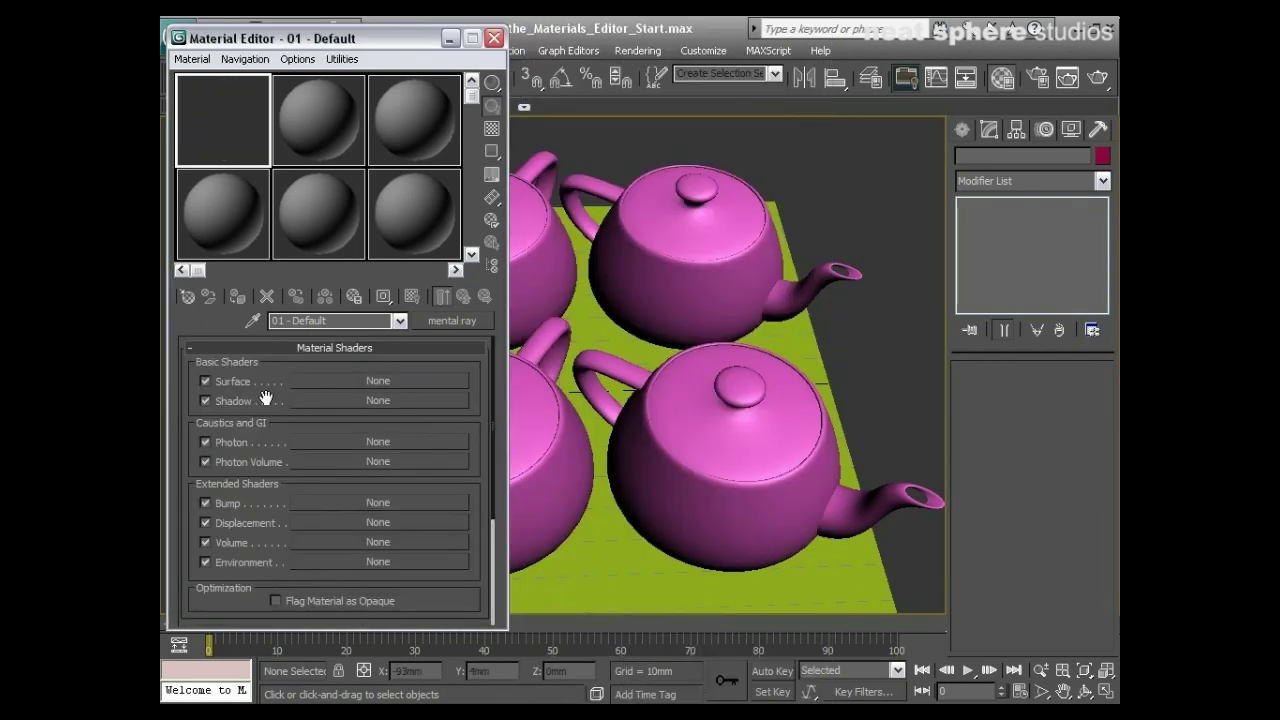
Step: Open the Surface shader's map list and widen the browser so names like Glass (lume) show fully
left_click(312, 380)
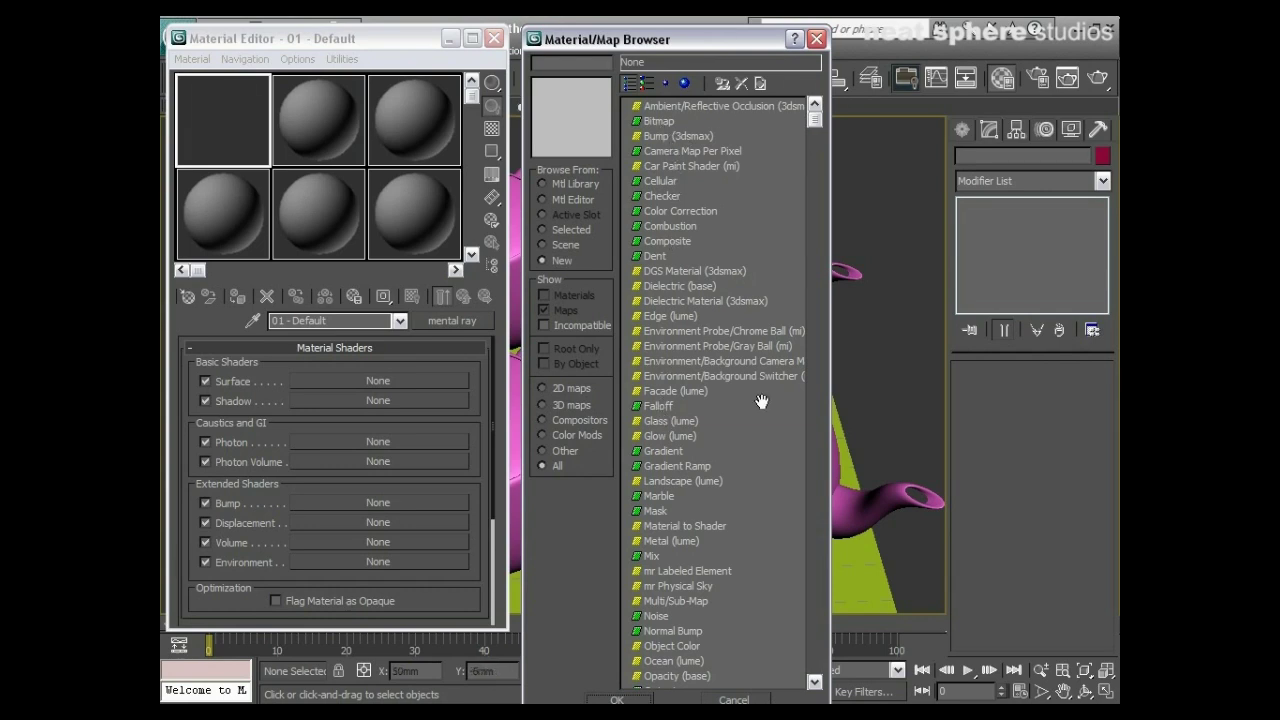
left_click_drag(829, 404, 900, 366)
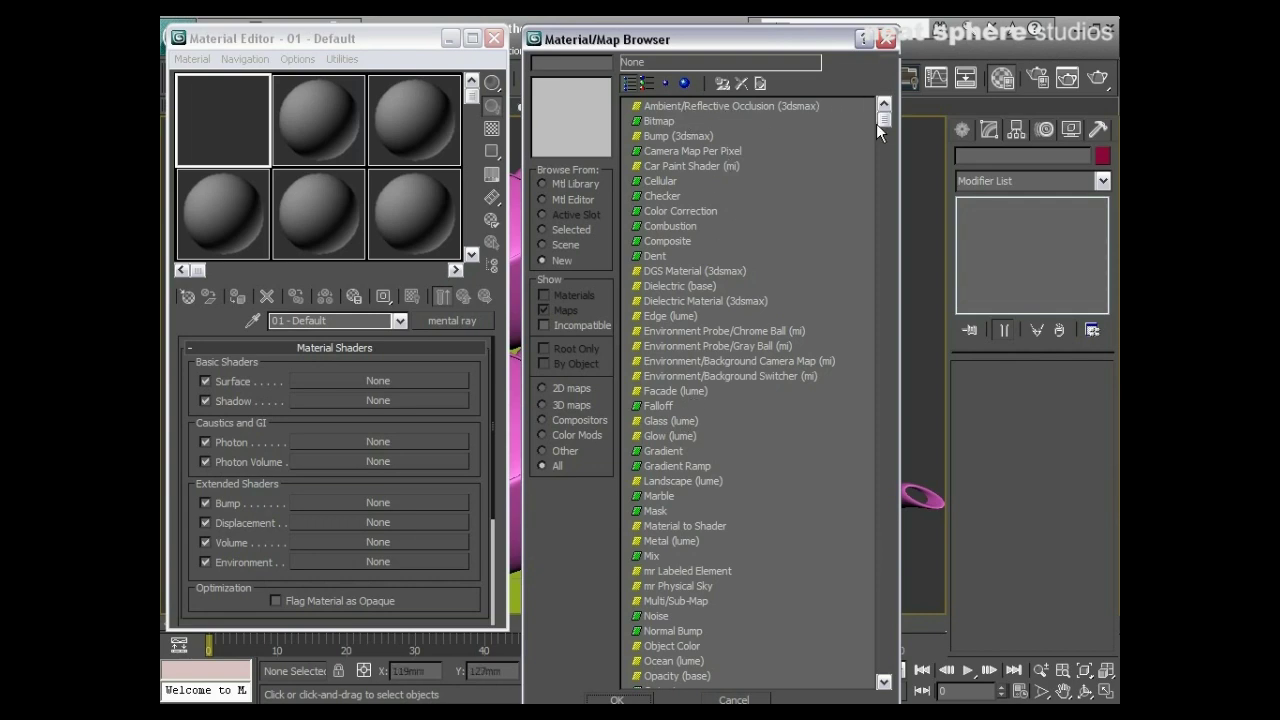
left_click_drag(885, 123, 862, 402)
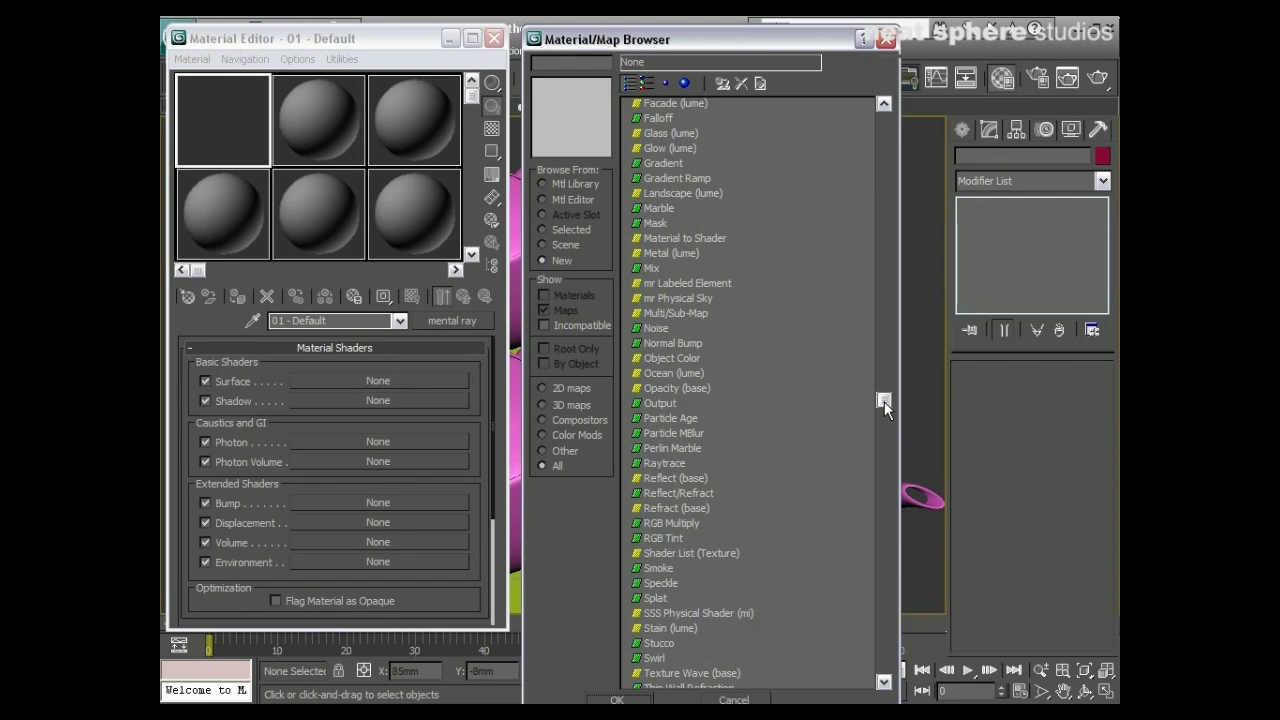
left_click_drag(884, 401, 883, 598)
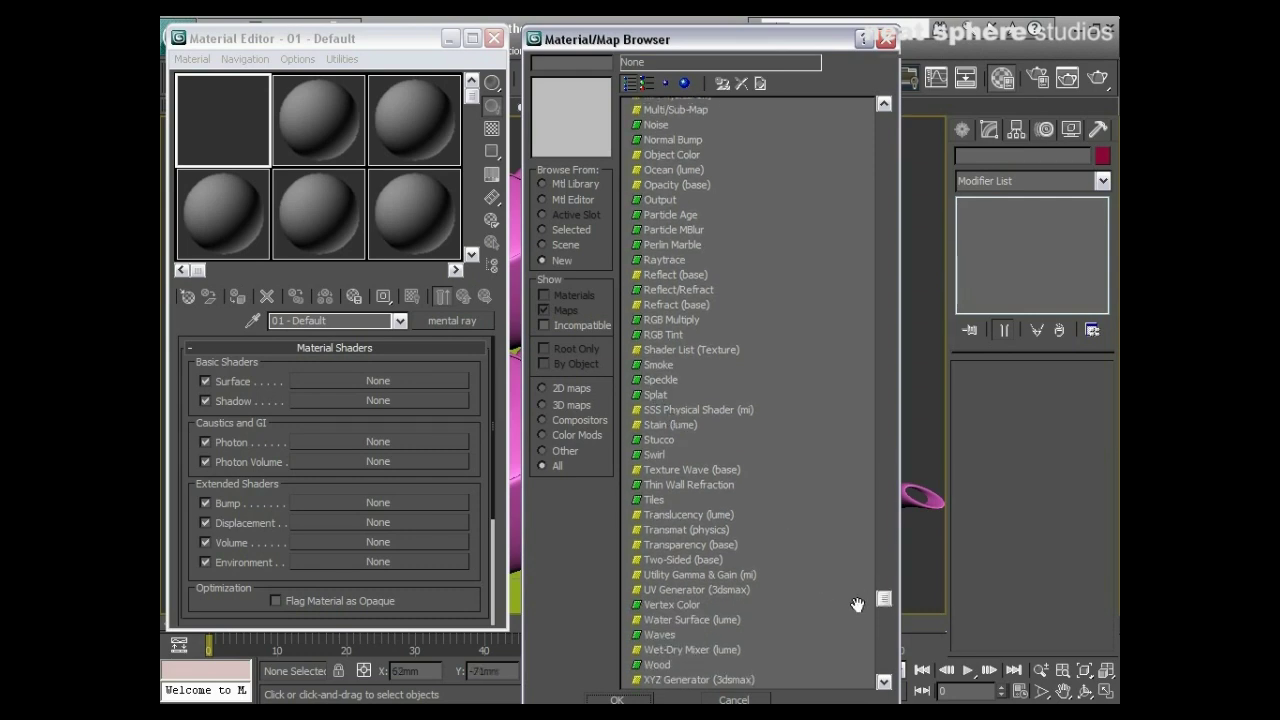
left_click_drag(883, 598, 884, 646)
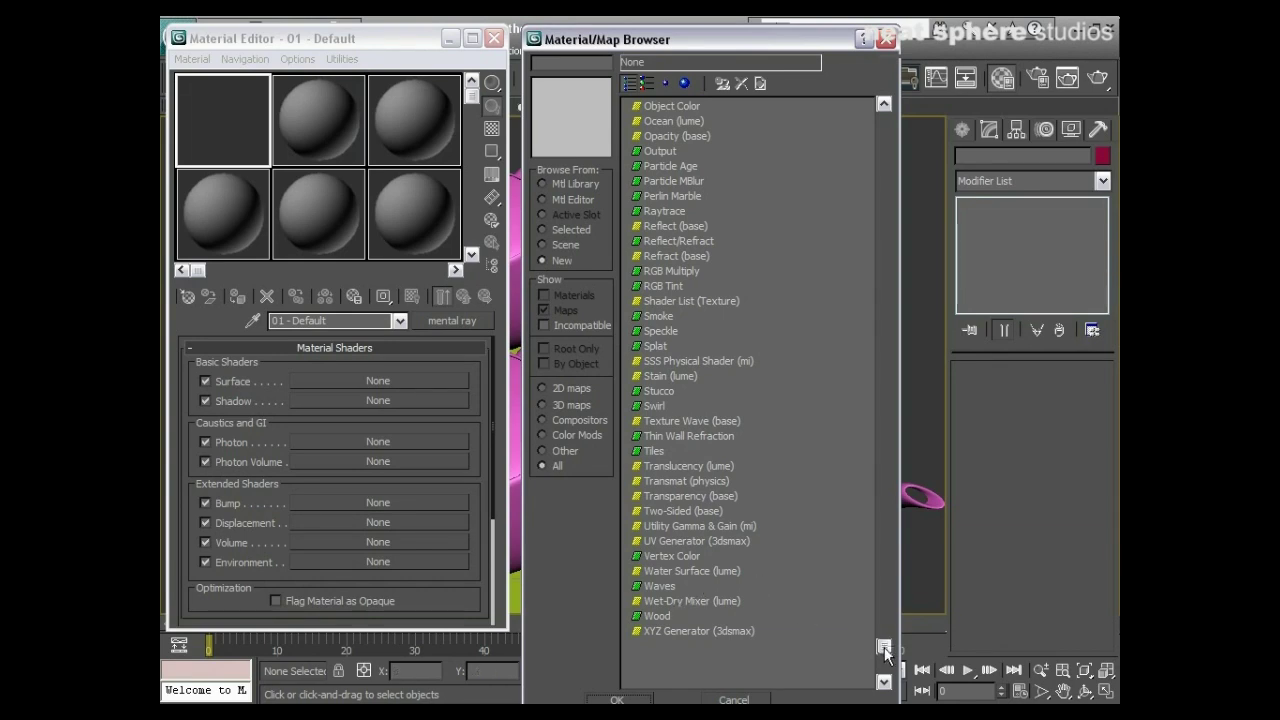
left_click_drag(884, 647, 788, 117)
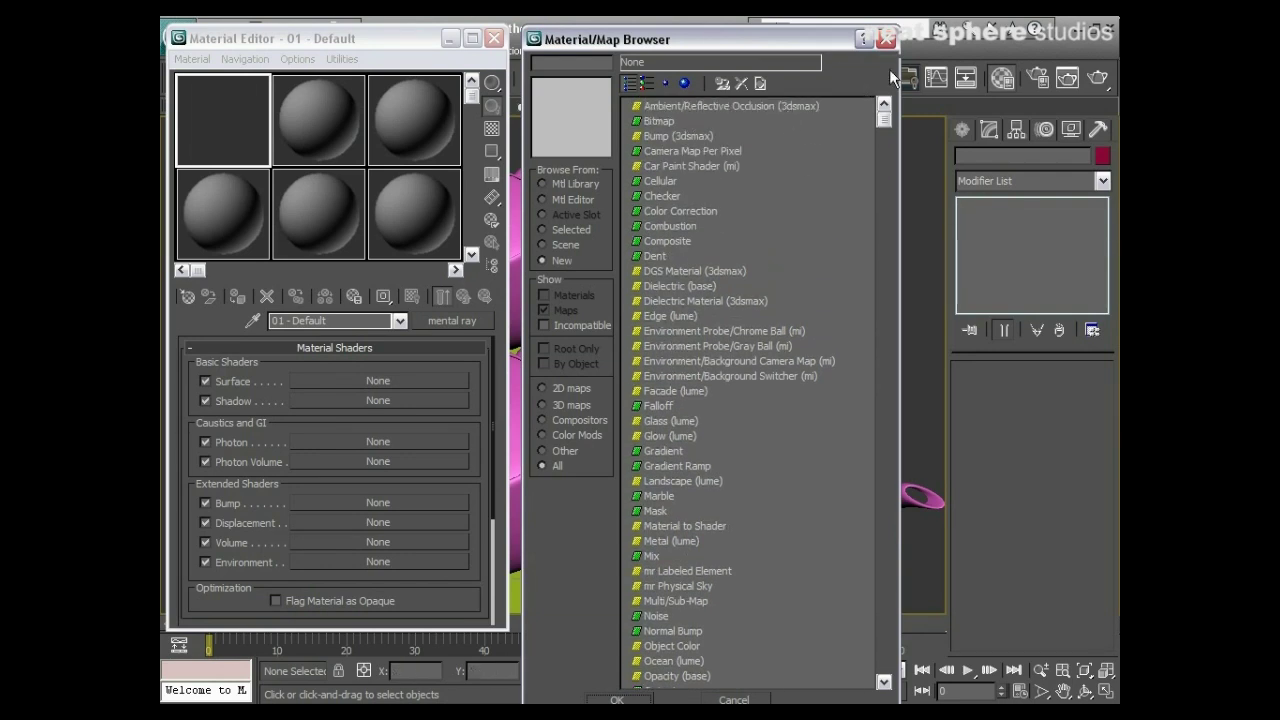
Step: Close the map list and reopen the browser's material types via the mental ray button
left_click(885, 39)
left_click(436, 320)
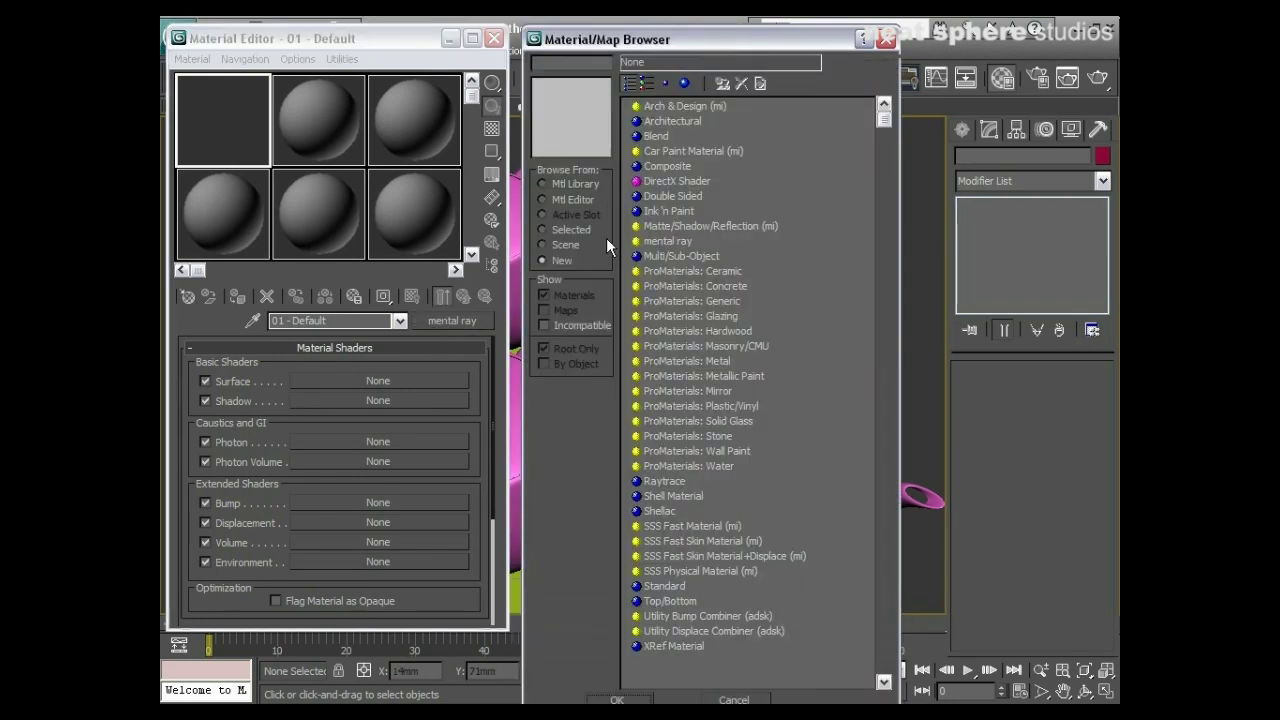